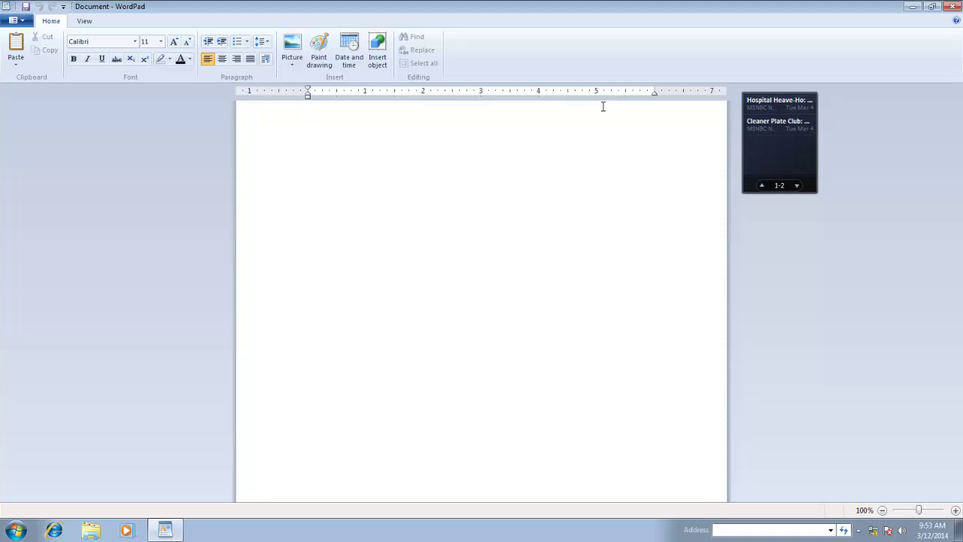
Open the desktop gadget gallery and add the Clock and Calendar gadgets to the desktop
{"action": "right_click", "coordinate": [602, 106]}
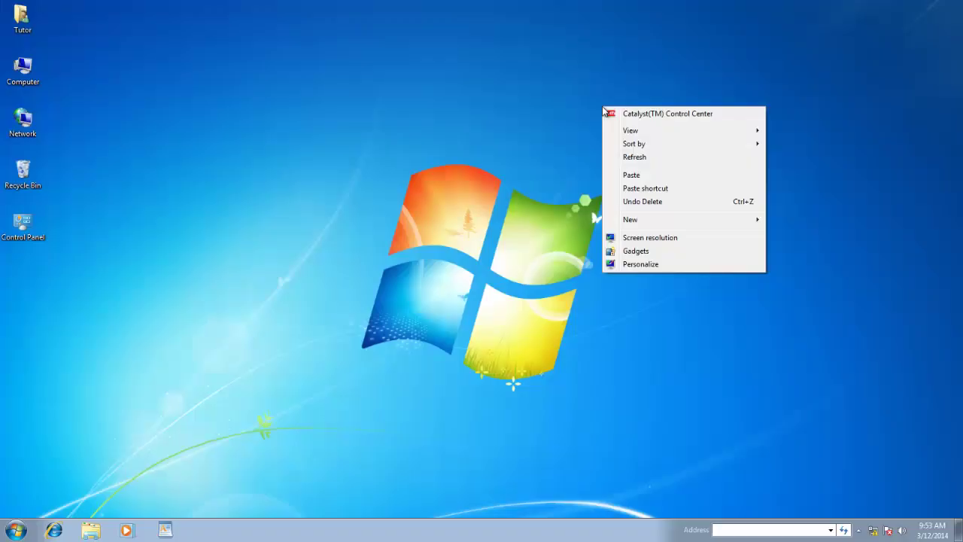
{"action": "left_click", "coordinate": [633, 252]}
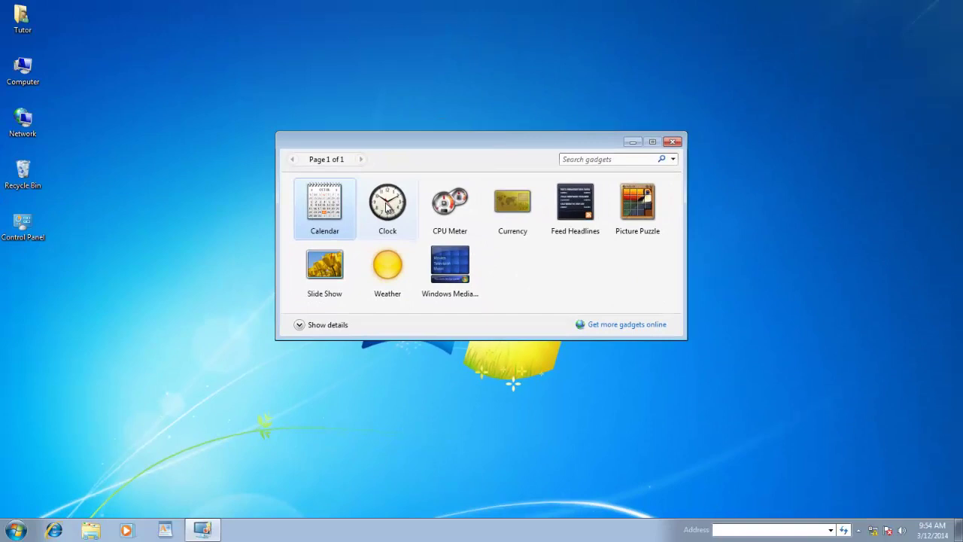
{"action": "double_click", "coordinate": [386, 207]}
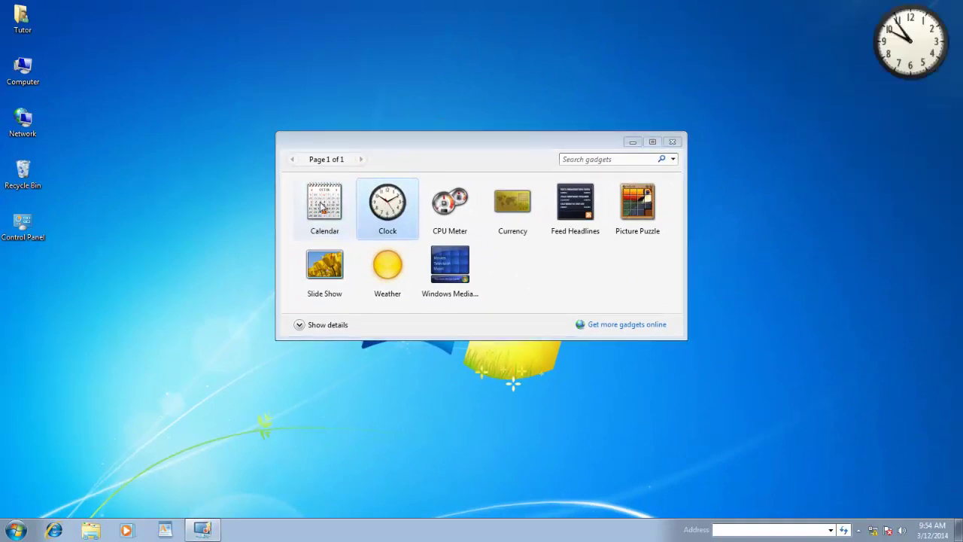
{"action": "left_click_drag", "start_coordinate": [324, 205], "coordinate": [905, 152]}
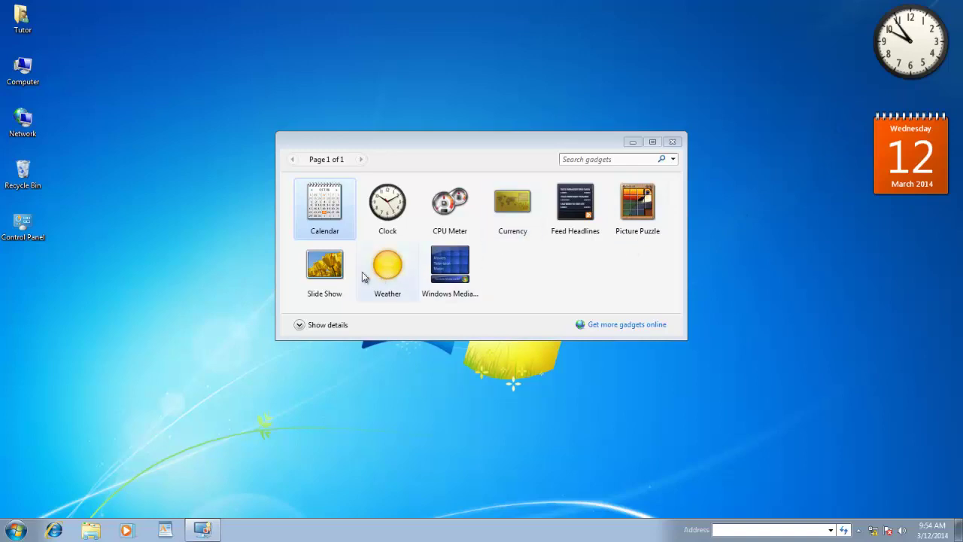
Add the Slide Show gadget and a second Clock below the Calendar, and close the gadget gallery
{"action": "right_click", "coordinate": [332, 269]}
{"action": "left_click", "coordinate": [342, 274]}
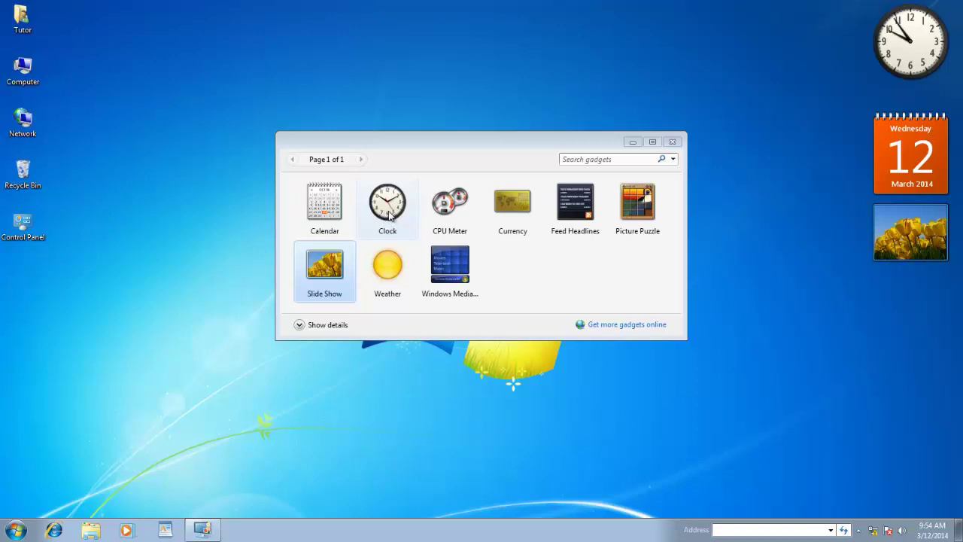
{"action": "left_click_drag", "start_coordinate": [386, 217], "coordinate": [903, 336]}
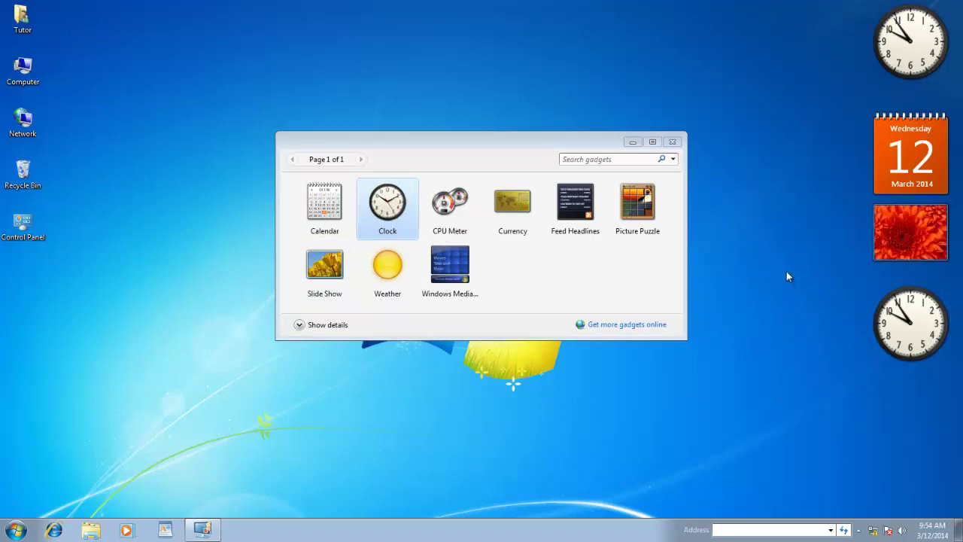
{"action": "left_click", "coordinate": [673, 142]}
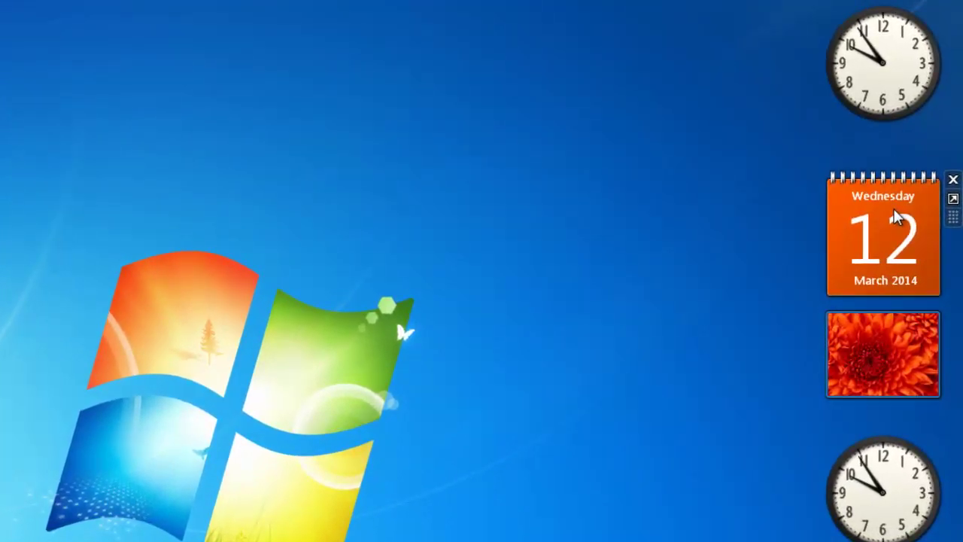
Remove the lower Clock gadget and the Calendar gadget from the desktop
{"action": "mouse_move", "coordinate": [900, 349]}
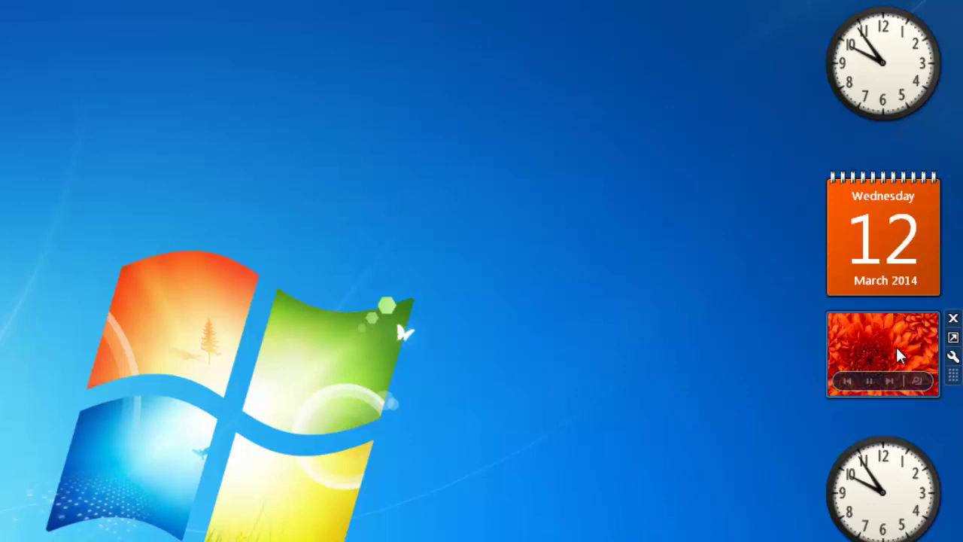
{"action": "mouse_move", "coordinate": [904, 481]}
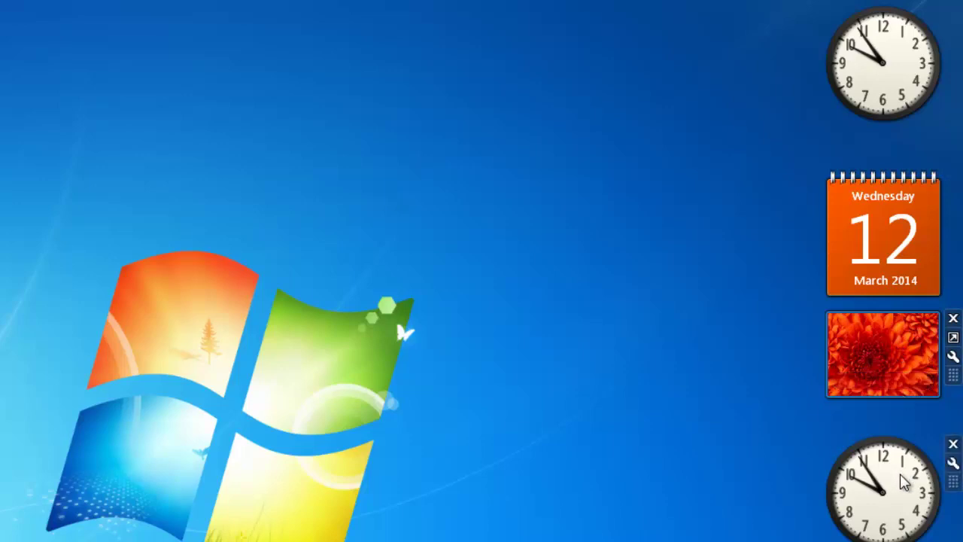
{"action": "right_click", "coordinate": [904, 478]}
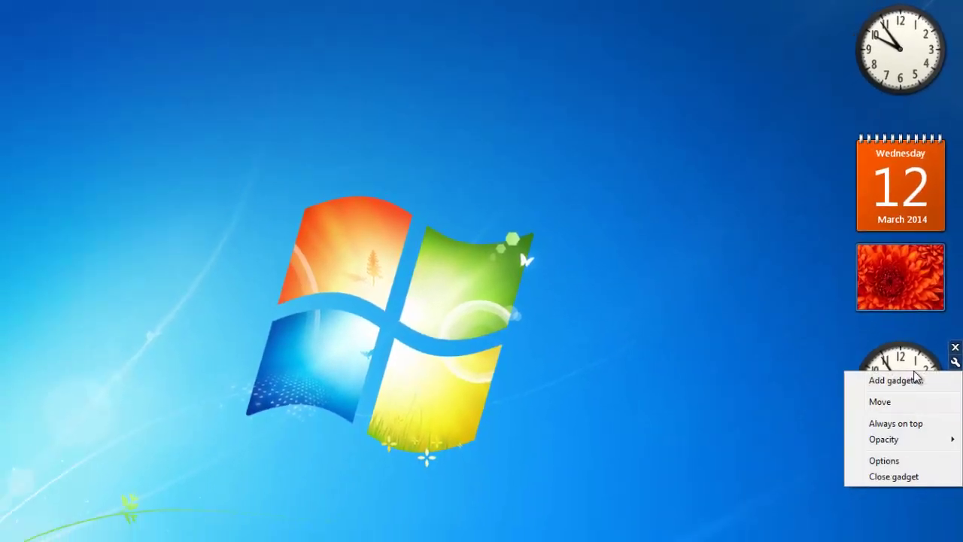
{"action": "left_click", "coordinate": [896, 476]}
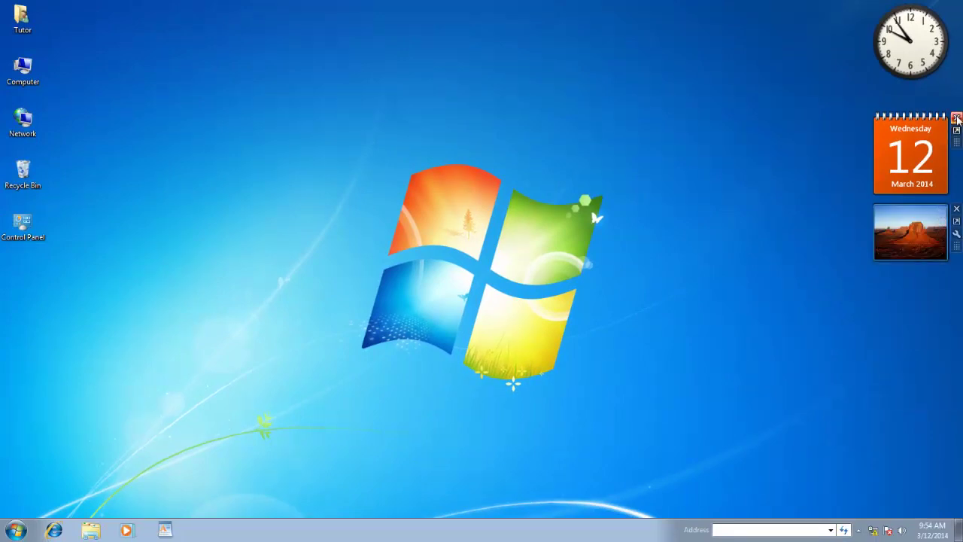
{"action": "left_click", "coordinate": [956, 119]}
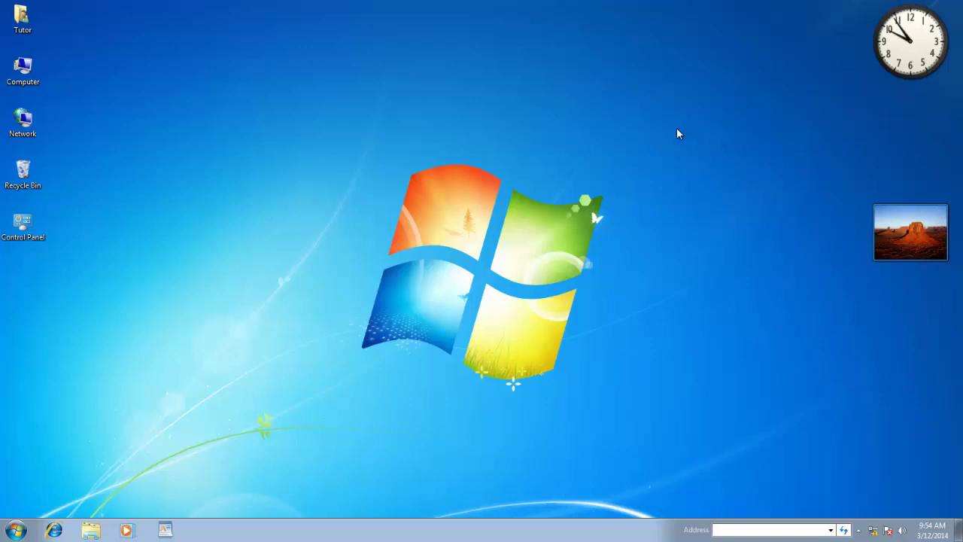
Move the Slide Show gadget above the Windows logo and place the Clock gadget directly to its right
{"action": "left_click_drag", "start_coordinate": [911, 45], "coordinate": [487, 120]}
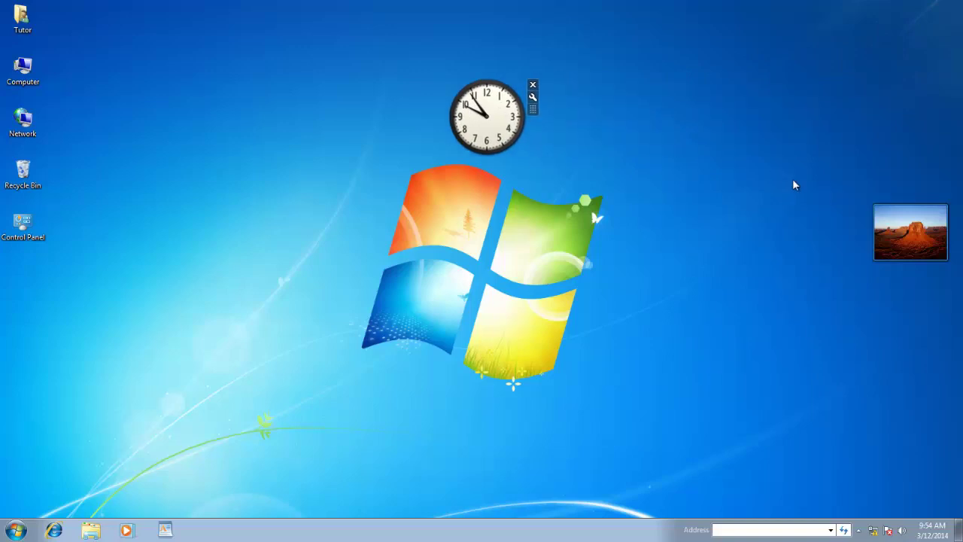
{"action": "mouse_move", "coordinate": [912, 227]}
{"action": "left_click_drag", "start_coordinate": [917, 227], "coordinate": [588, 107]}
{"action": "mouse_move", "coordinate": [532, 117]}
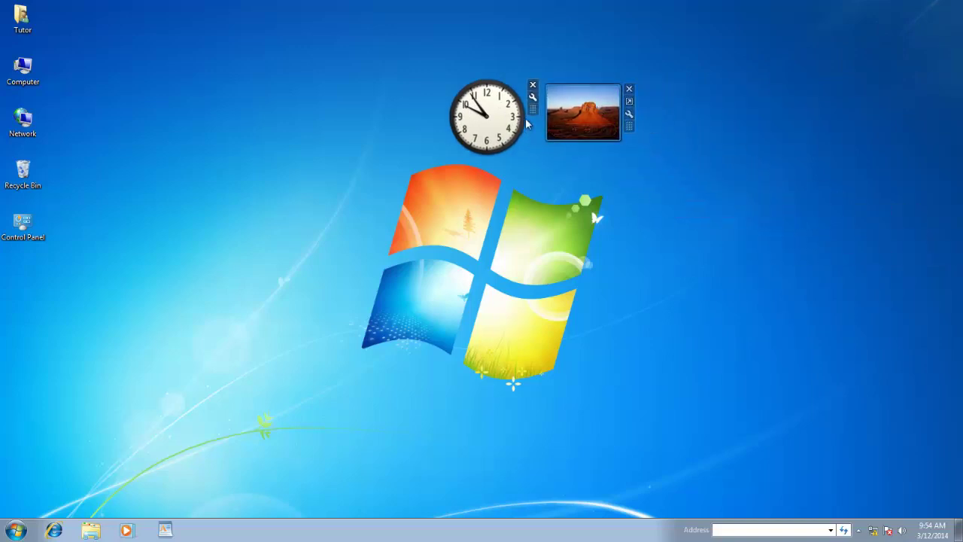
{"action": "left_click_drag", "start_coordinate": [535, 112], "coordinate": [734, 110]}
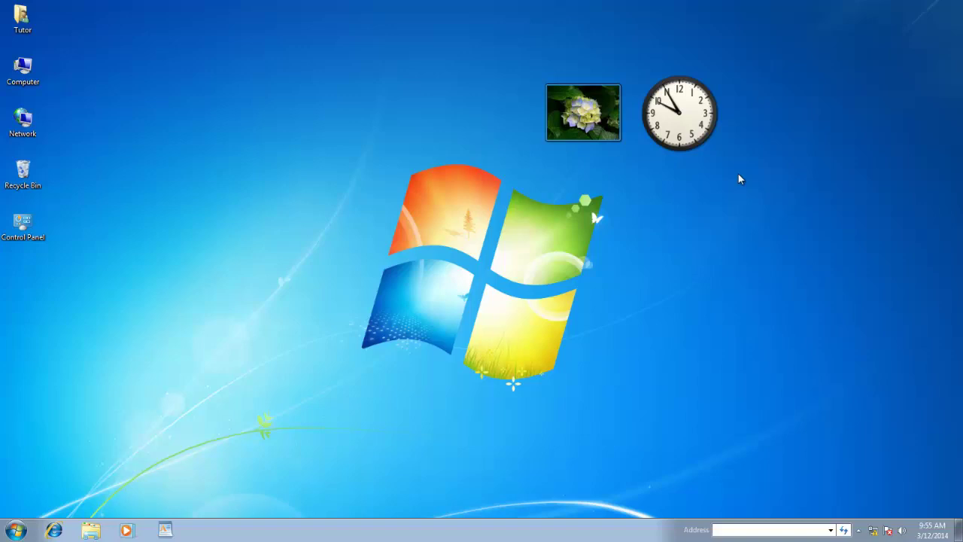
{"action": "right_click", "coordinate": [520, 188]}
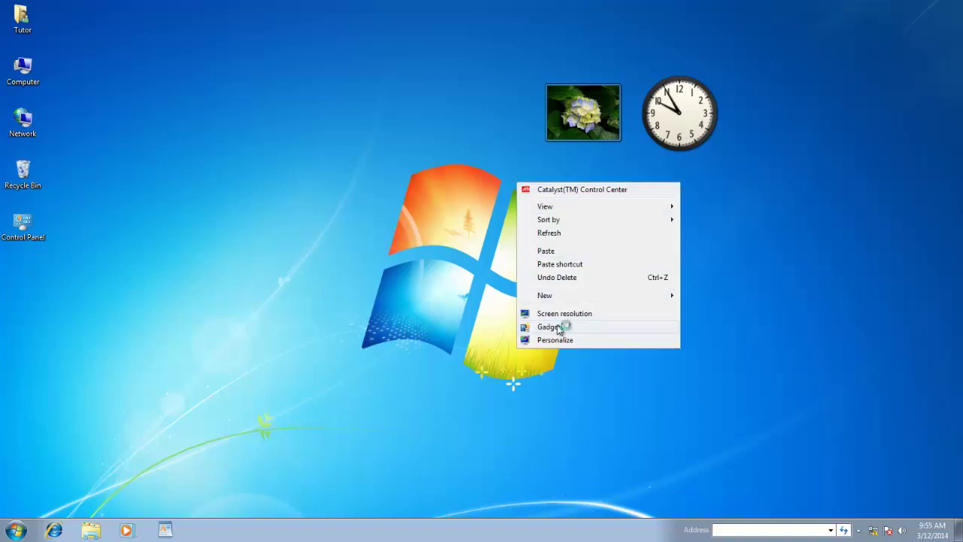
{"action": "left_click", "coordinate": [557, 326]}
{"action": "left_click", "coordinate": [672, 141]}
Review the options of the Clock and Slide Show gadgets and cancel both without changes
{"action": "right_click", "coordinate": [707, 109]}
{"action": "left_click", "coordinate": [736, 183]}
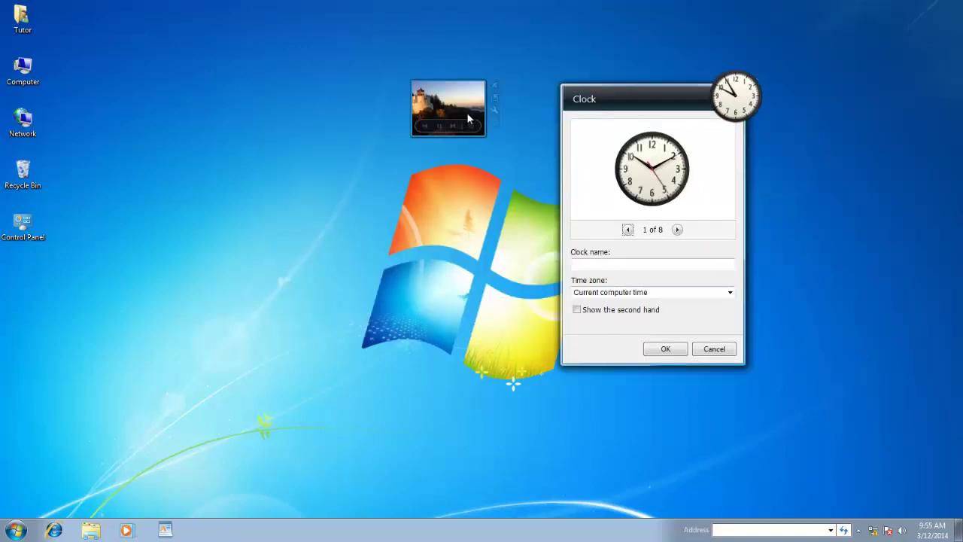
{"action": "right_click", "coordinate": [444, 109]}
{"action": "left_click", "coordinate": [471, 195]}
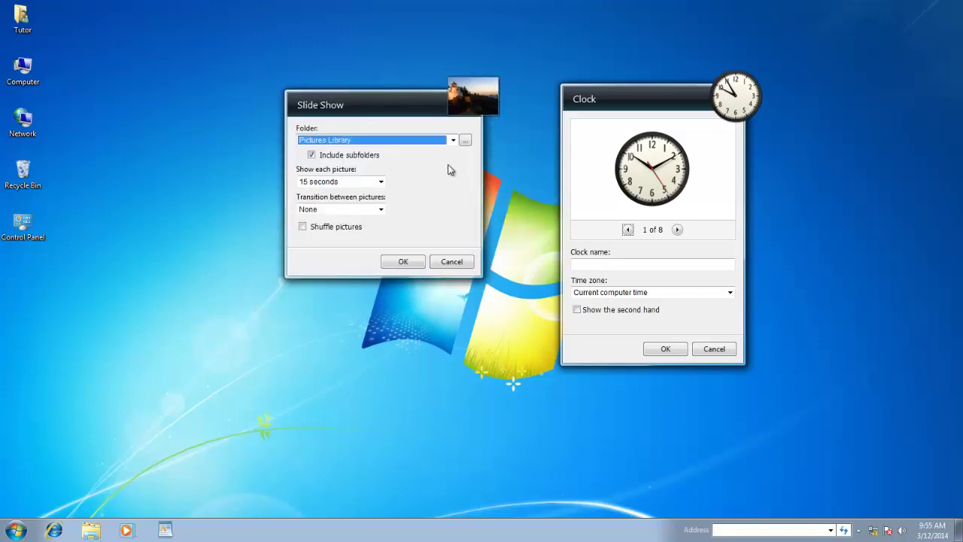
{"action": "left_click", "coordinate": [462, 263]}
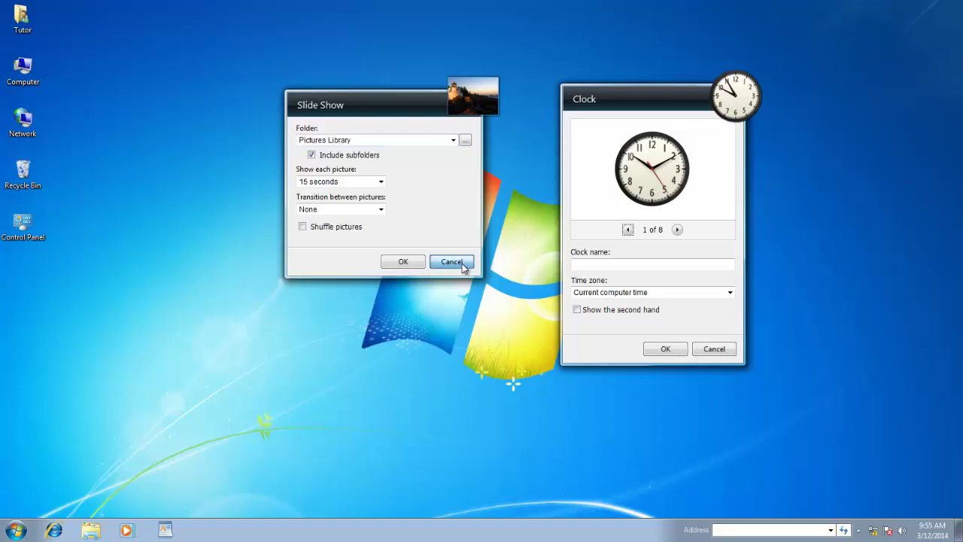
{"action": "left_click", "coordinate": [715, 350]}
Switch the Slide Show gadget to its larger size and add a second Clock gadget from the gallery
{"action": "mouse_move", "coordinate": [493, 102]}
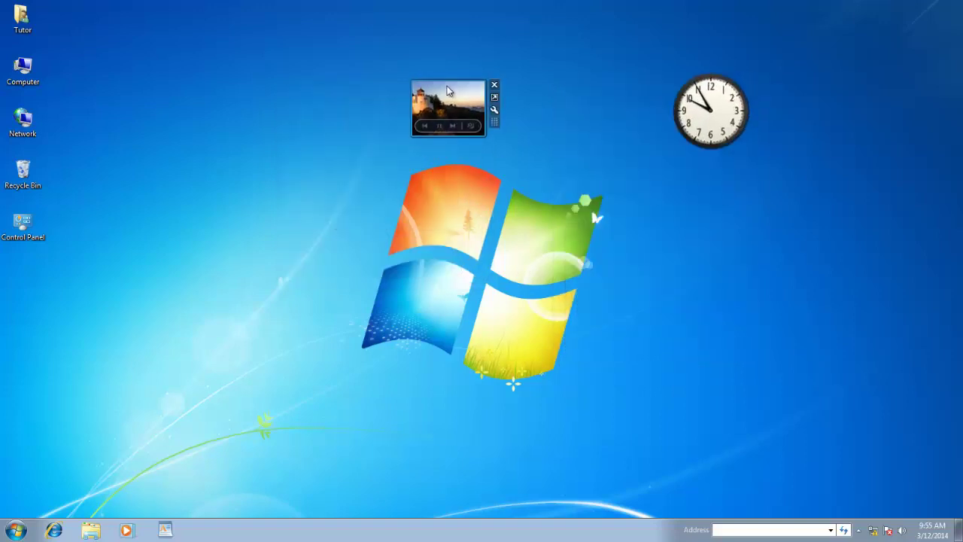
{"action": "left_click", "coordinate": [494, 98]}
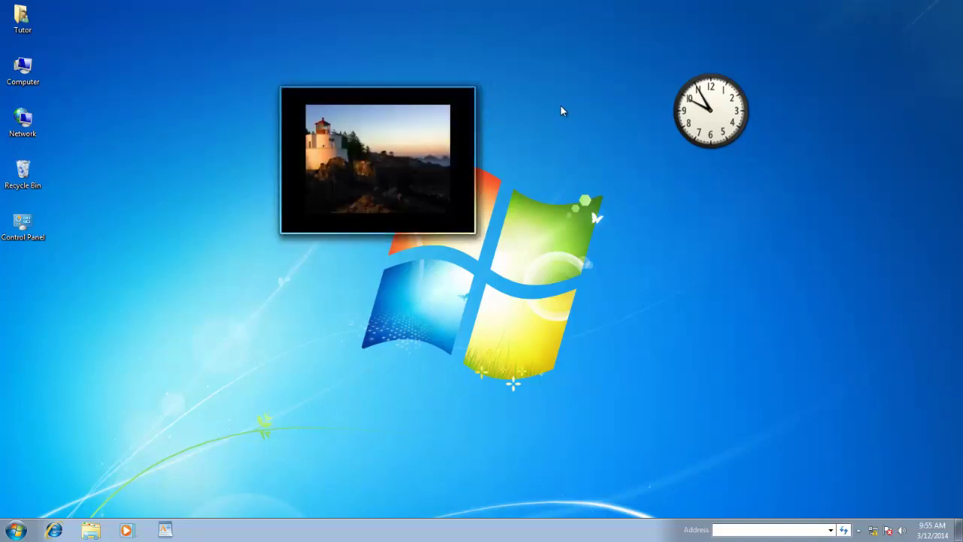
{"action": "right_click", "coordinate": [683, 162]}
{"action": "left_click", "coordinate": [722, 307]}
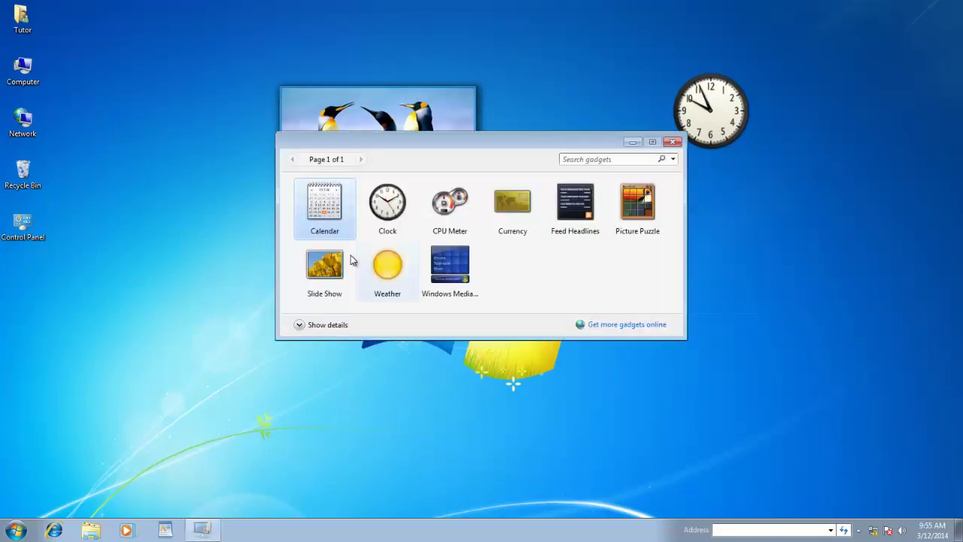
{"action": "double_click", "coordinate": [388, 203]}
{"action": "left_click", "coordinate": [674, 142]}
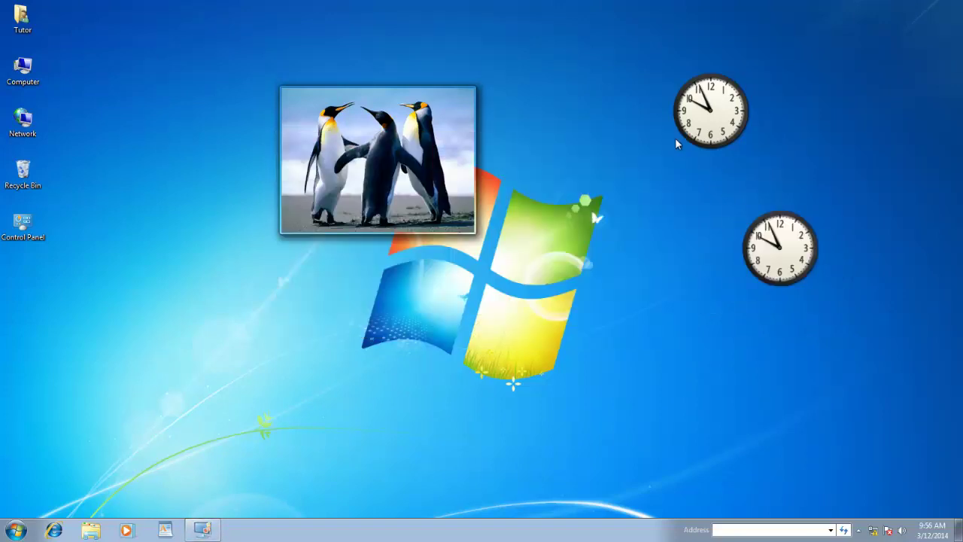
Move the first Clock gadget above the second and set its time zone to (UTC+05:30) Chennai, Kolkata, Mumbai
{"action": "left_click_drag", "start_coordinate": [757, 92], "coordinate": [818, 92]}
{"action": "right_click", "coordinate": [783, 101]}
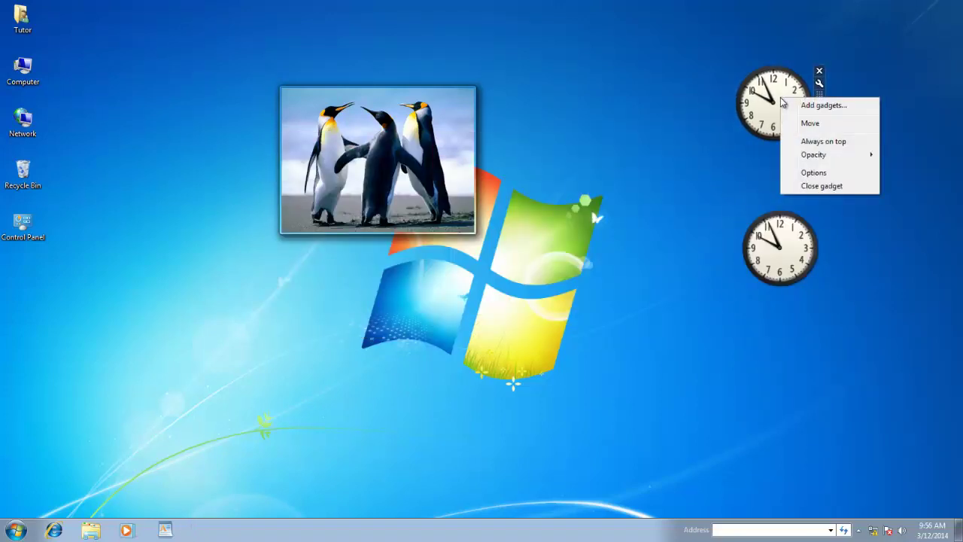
{"action": "left_click", "coordinate": [808, 173]}
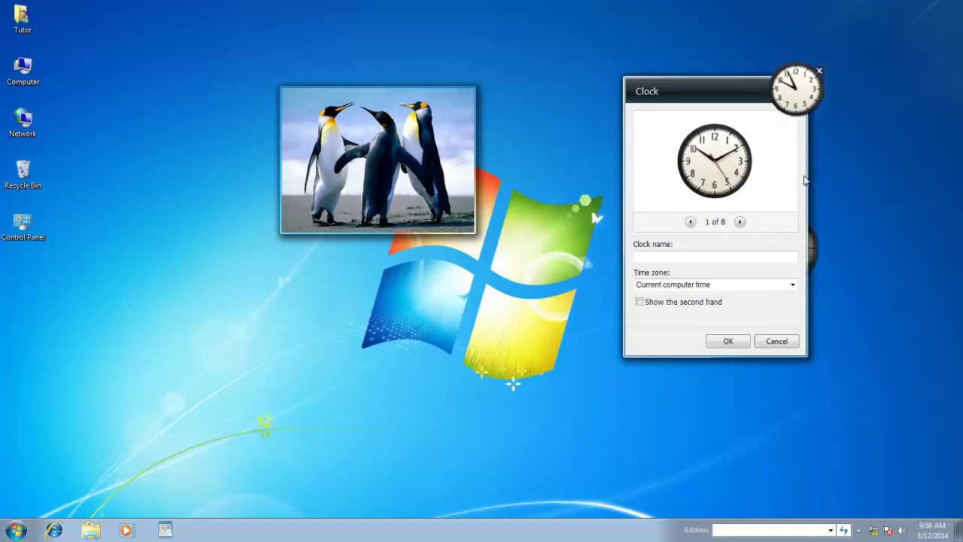
{"action": "left_click", "coordinate": [738, 283]}
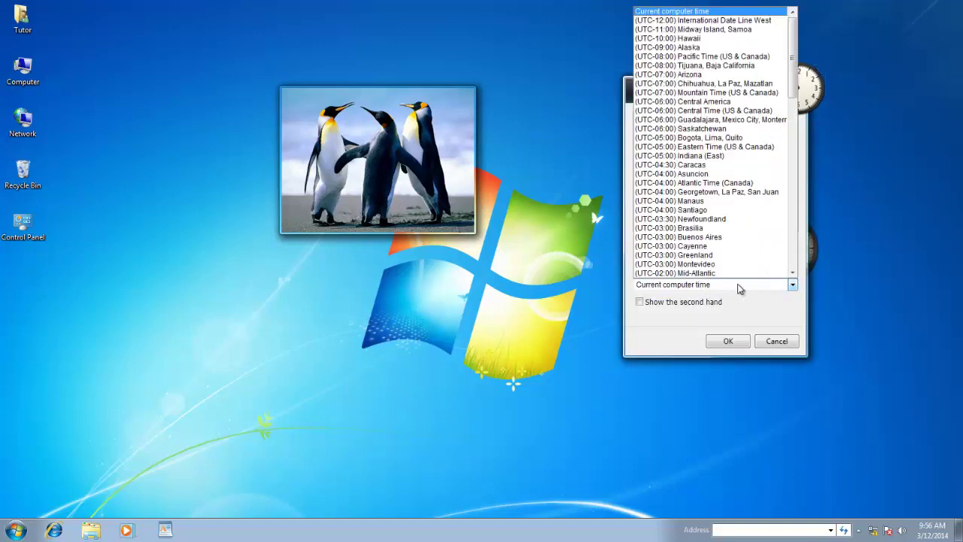
{"action": "scroll", "coordinate": [753, 185], "scroll_direction": "down", "scroll_amount": 9}
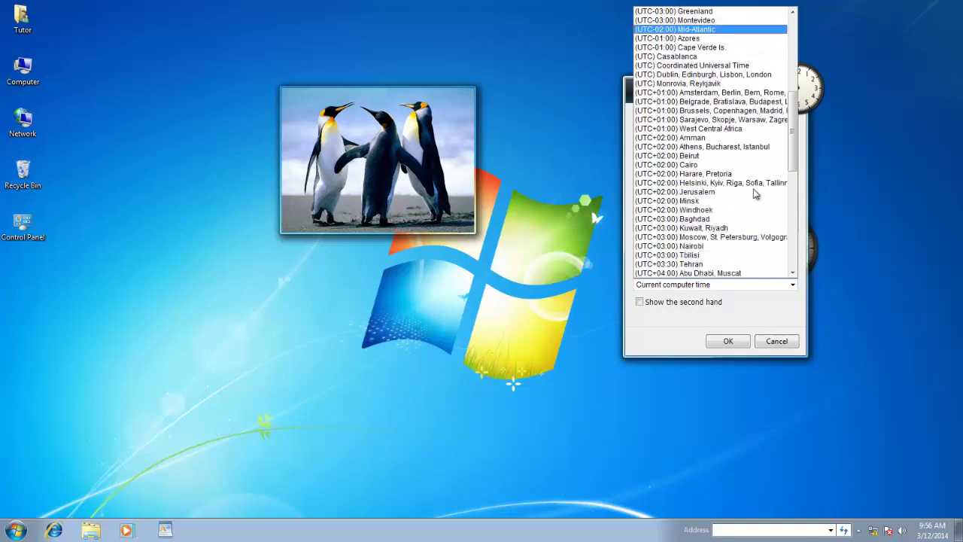
{"action": "scroll", "coordinate": [753, 184], "scroll_direction": "down", "scroll_amount": 5}
{"action": "left_click", "coordinate": [752, 273]}
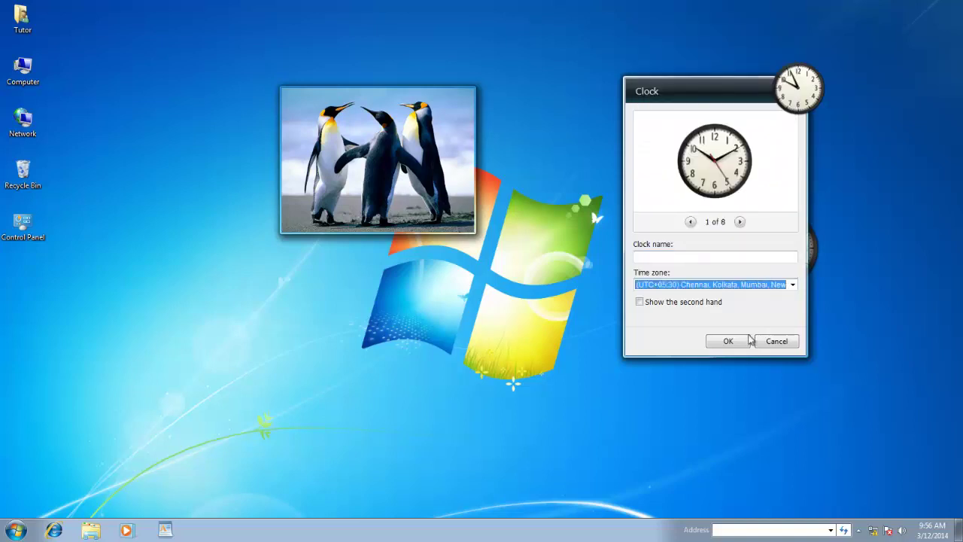
{"action": "left_click", "coordinate": [727, 341]}
Change the lower Clock gadget's time zone to a different one from the upper clock's
{"action": "right_click", "coordinate": [780, 243]}
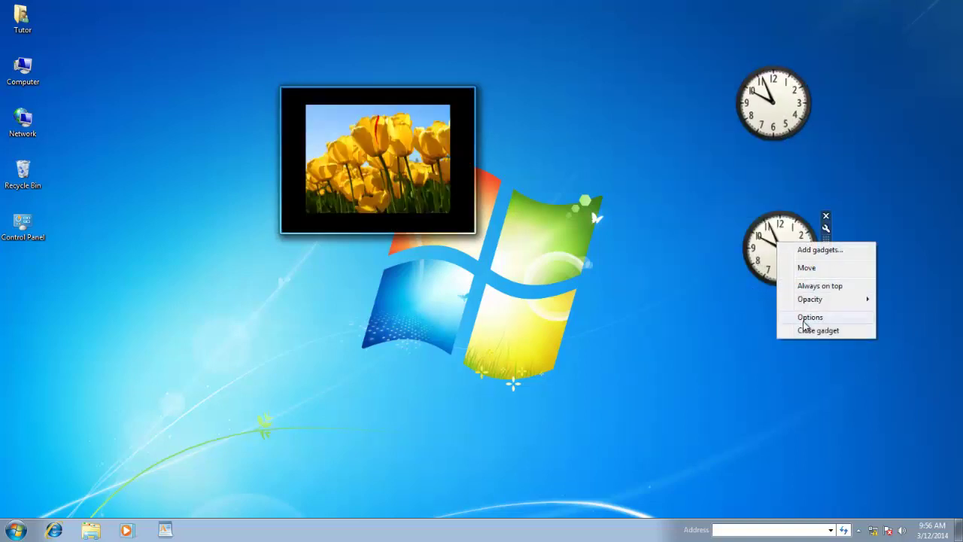
{"action": "left_click", "coordinate": [791, 316]}
{"action": "left_click", "coordinate": [722, 432]}
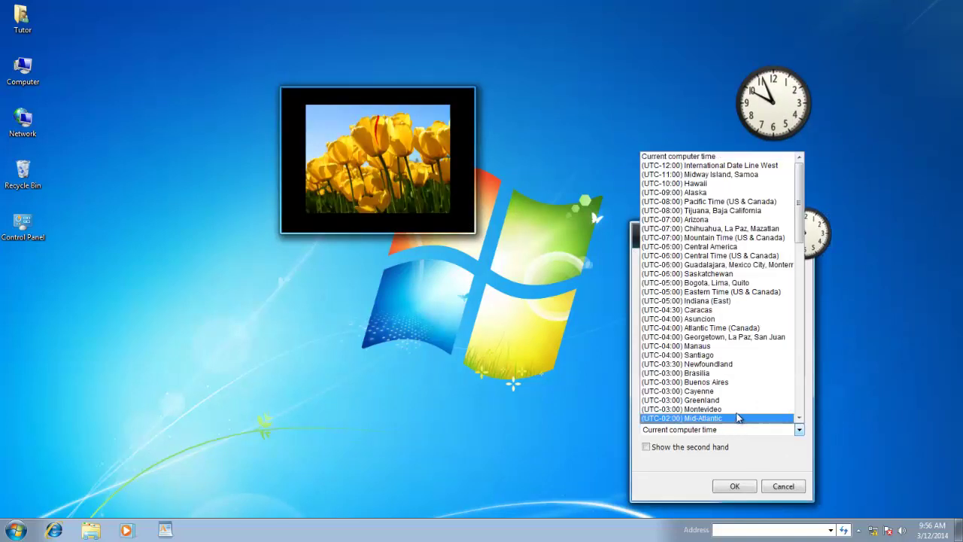
{"action": "left_click", "coordinate": [750, 294]}
{"action": "left_click", "coordinate": [734, 487]}
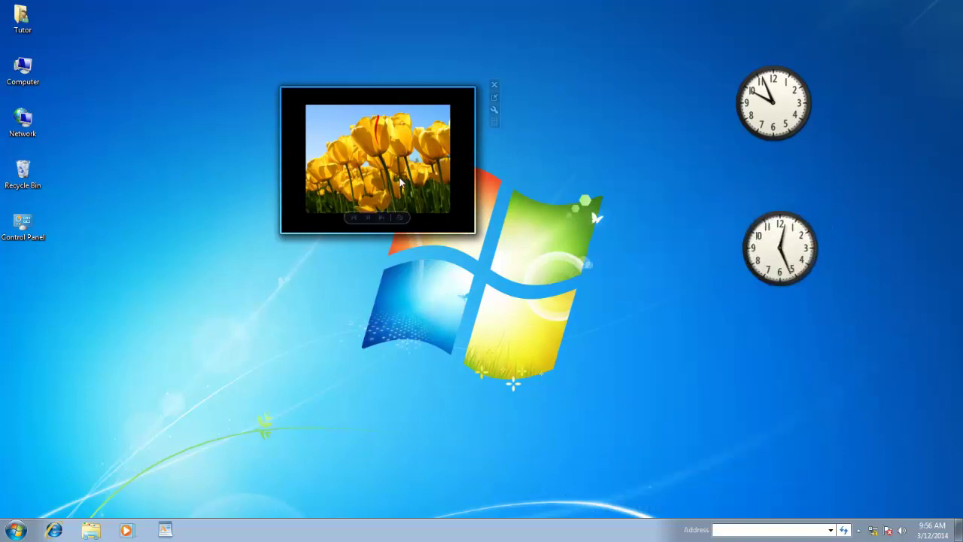
Set the Slide Show gadget's picture folder to C:\Wallpapers
{"action": "right_click", "coordinate": [399, 176]}
{"action": "left_click", "coordinate": [433, 263]}
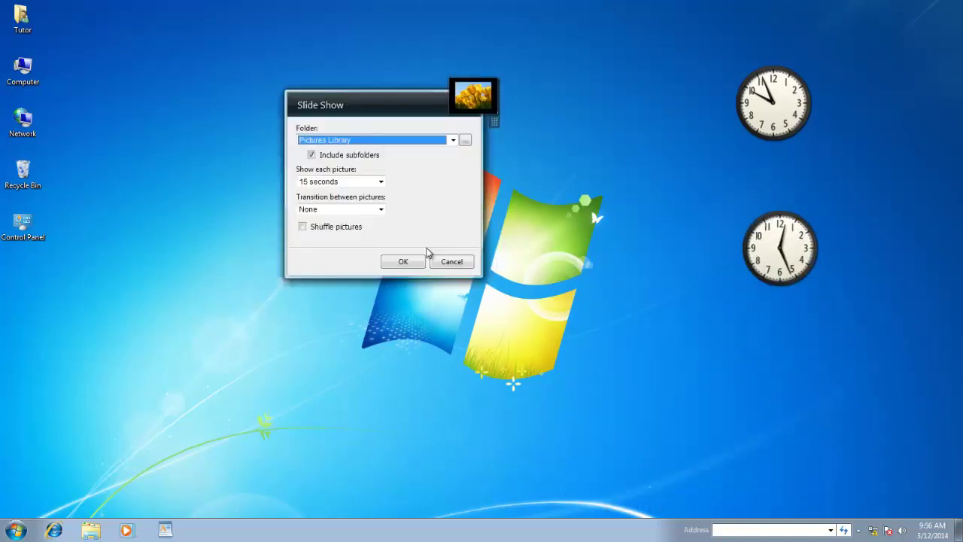
{"action": "left_click", "coordinate": [465, 141]}
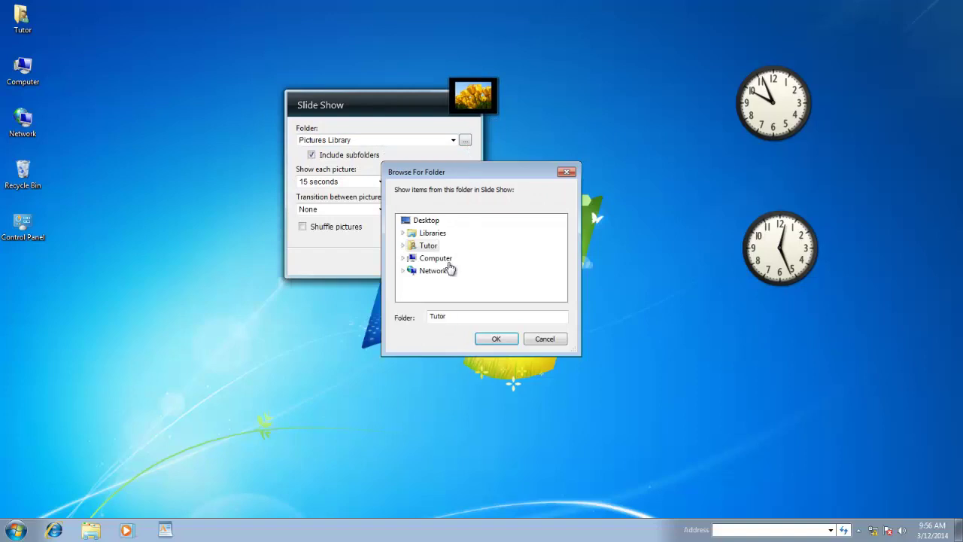
{"action": "left_click", "coordinate": [440, 259]}
{"action": "double_click", "coordinate": [462, 273]}
{"action": "scroll", "coordinate": [467, 293], "scroll_direction": "down", "scroll_amount": 2}
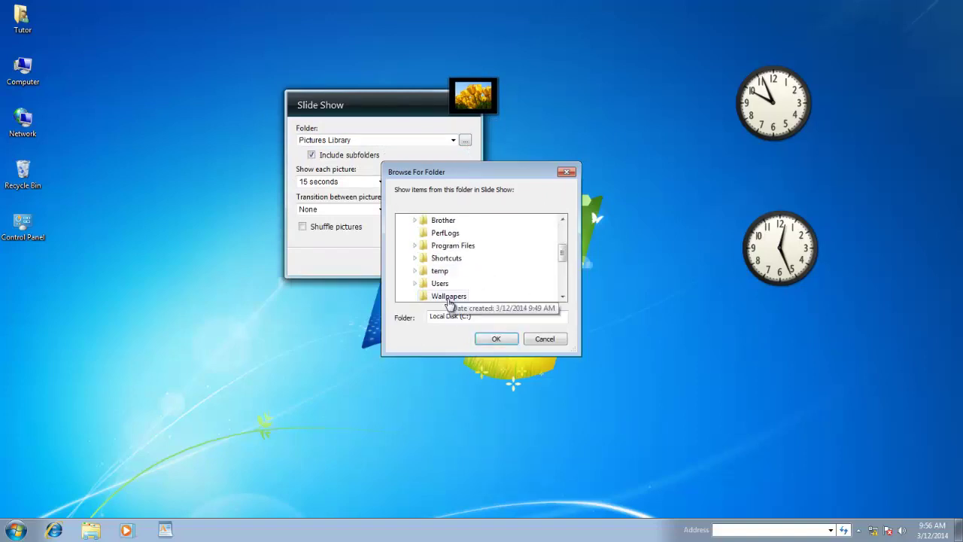
{"action": "left_click", "coordinate": [450, 296]}
{"action": "left_click", "coordinate": [493, 340]}
Set the Slide Show gadget to show each picture for 5 seconds with the Checkerboard transition between pictures
{"action": "left_click", "coordinate": [381, 181]}
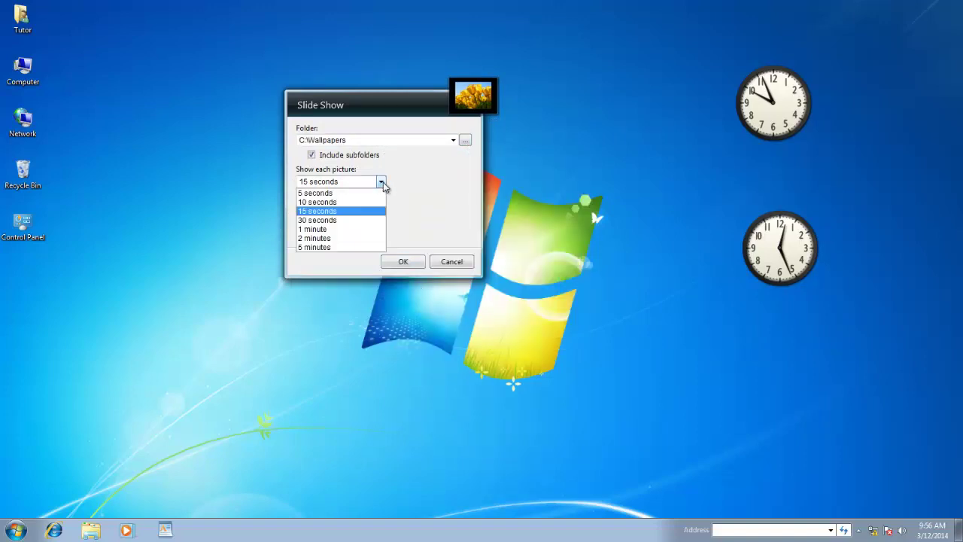
{"action": "left_click", "coordinate": [363, 200]}
{"action": "left_click", "coordinate": [379, 209]}
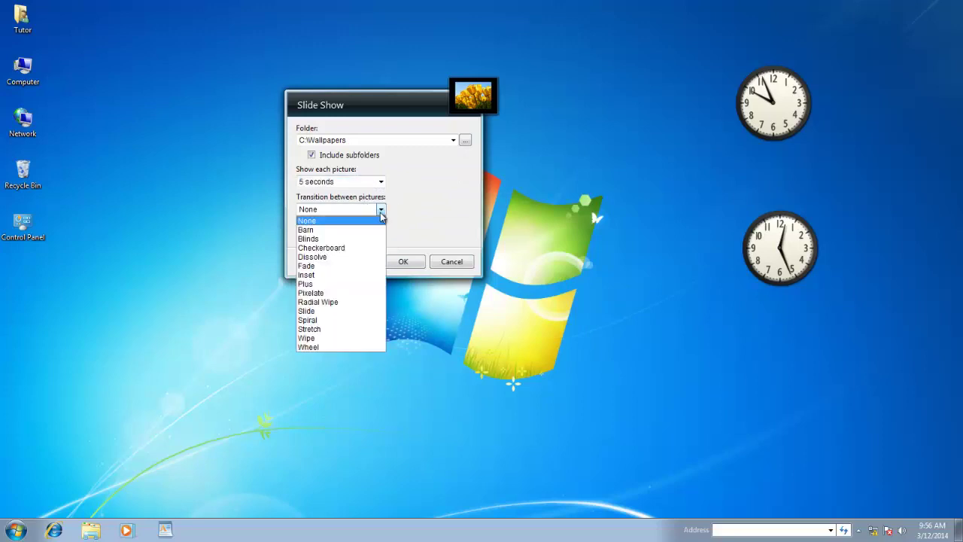
{"action": "left_click", "coordinate": [348, 254]}
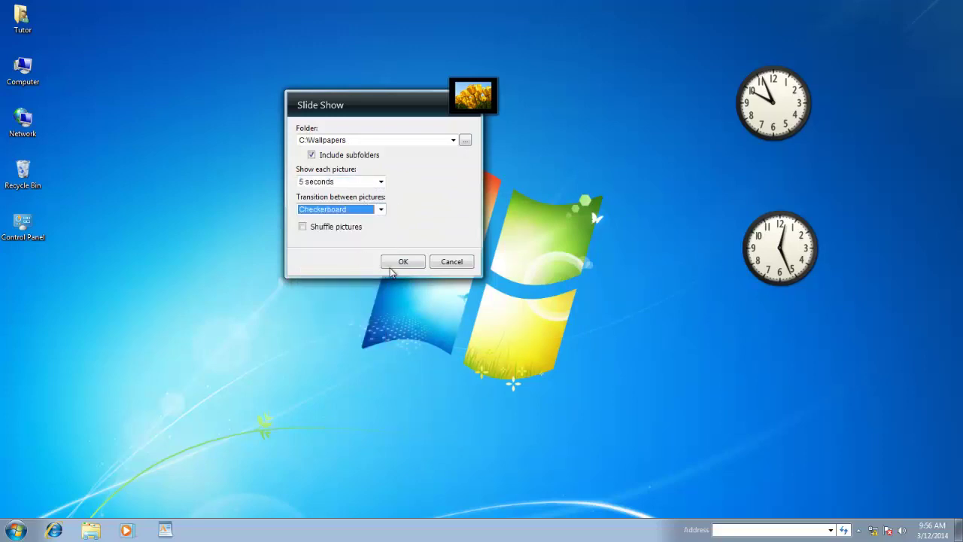
Enable shuffling of pictures in the Slide Show gadget and apply its settings
{"action": "left_click", "coordinate": [343, 230]}
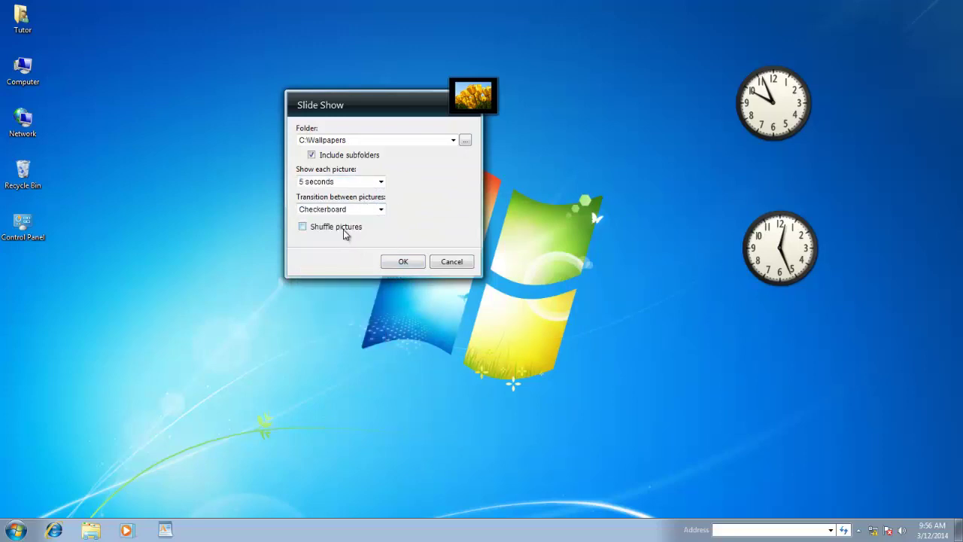
{"action": "left_click", "coordinate": [313, 233]}
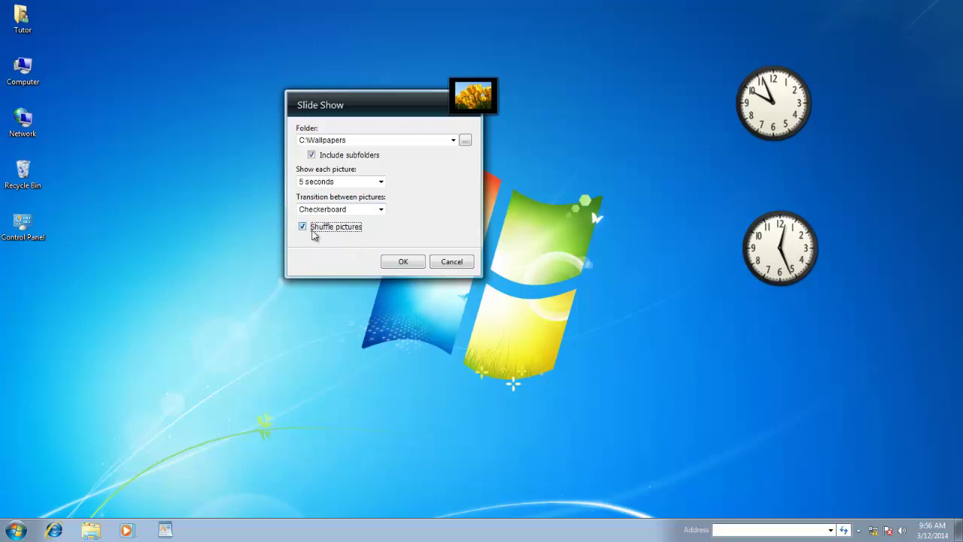
{"action": "left_click", "coordinate": [403, 263]}
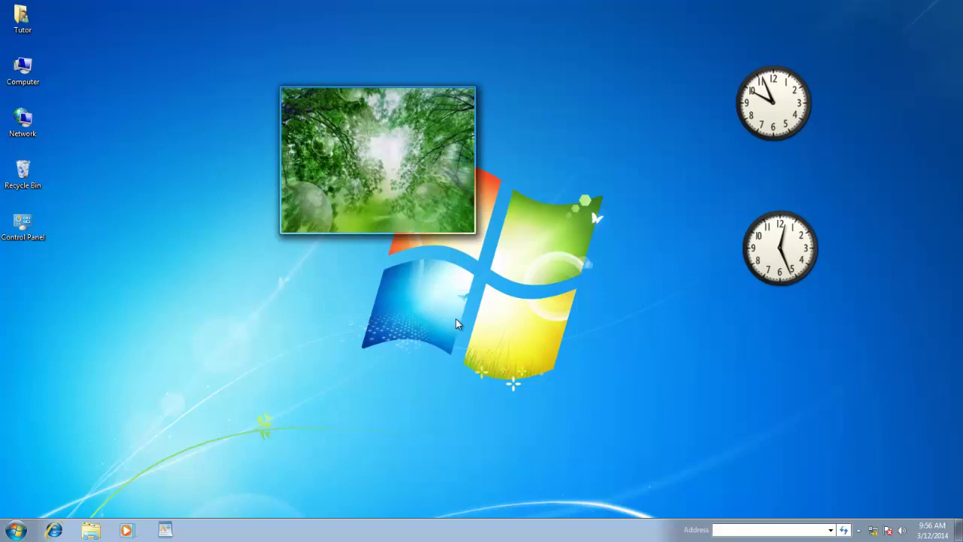
Open the desktop gadget gallery, and in Chrome follow the discontinued-gadgets page's link about gadgets and protecting the PC
{"action": "right_click", "coordinate": [529, 244]}
{"action": "left_click", "coordinate": [560, 385]}
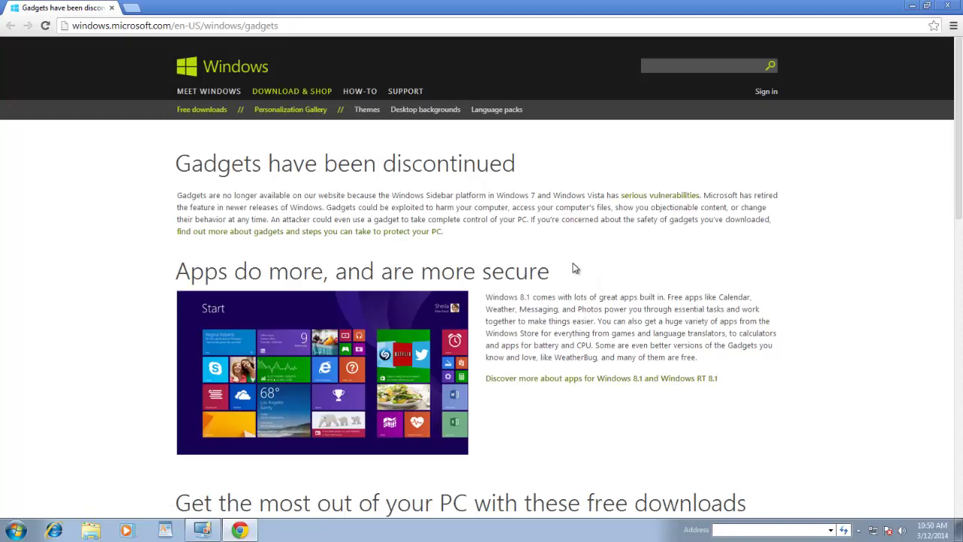
{"action": "left_click", "coordinate": [389, 234]}
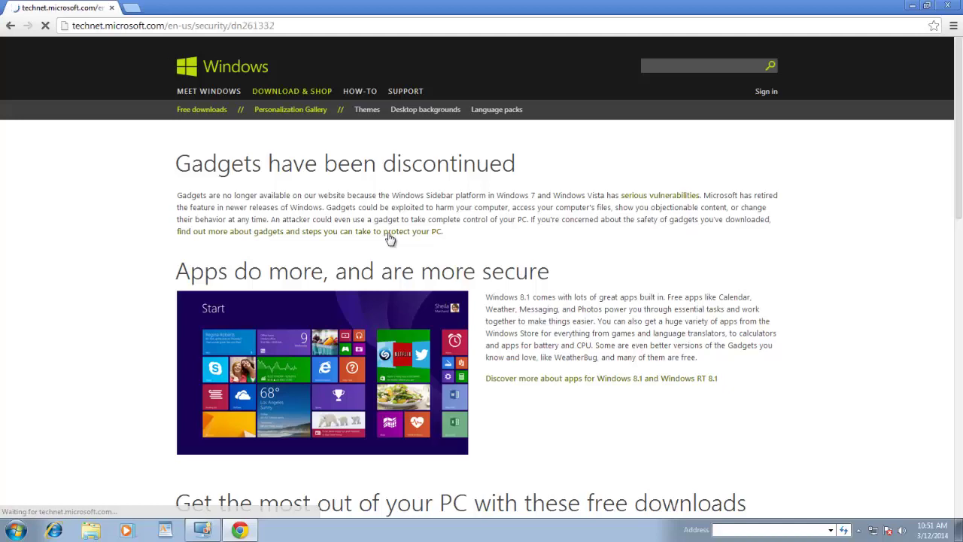
Open Microsoft Knowledge Base Article 2719662 from Option 1 and view the Fix it solutions for disabling or enabling Windows Sidebar and Gadgets
{"action": "scroll", "coordinate": [391, 237], "scroll_direction": "down", "scroll_amount": 5}
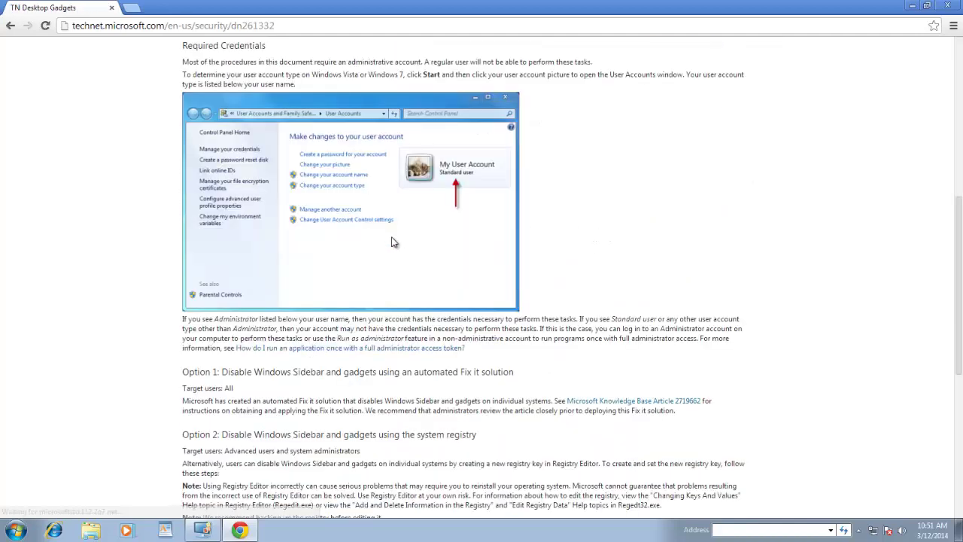
{"action": "scroll", "coordinate": [334, 367], "scroll_direction": "down", "scroll_amount": 1}
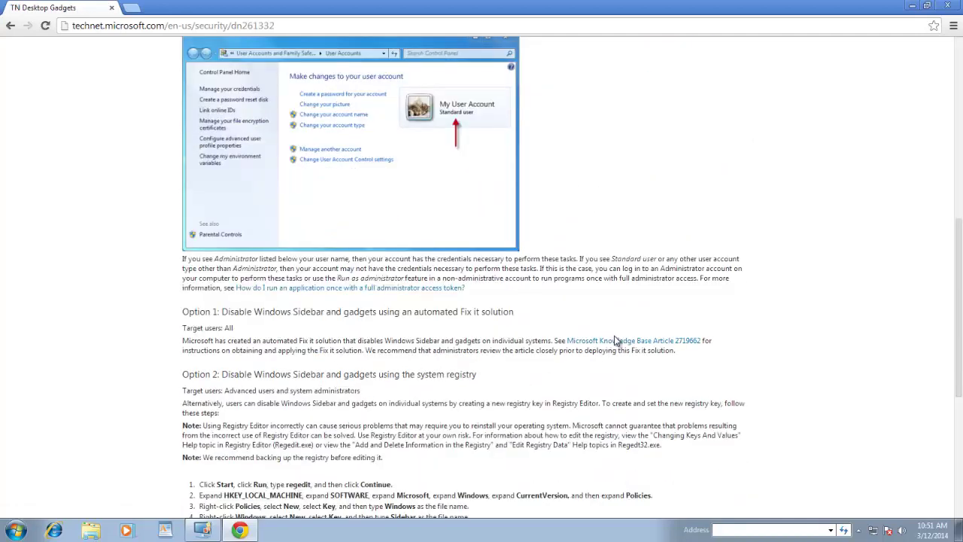
{"action": "left_click", "coordinate": [615, 340]}
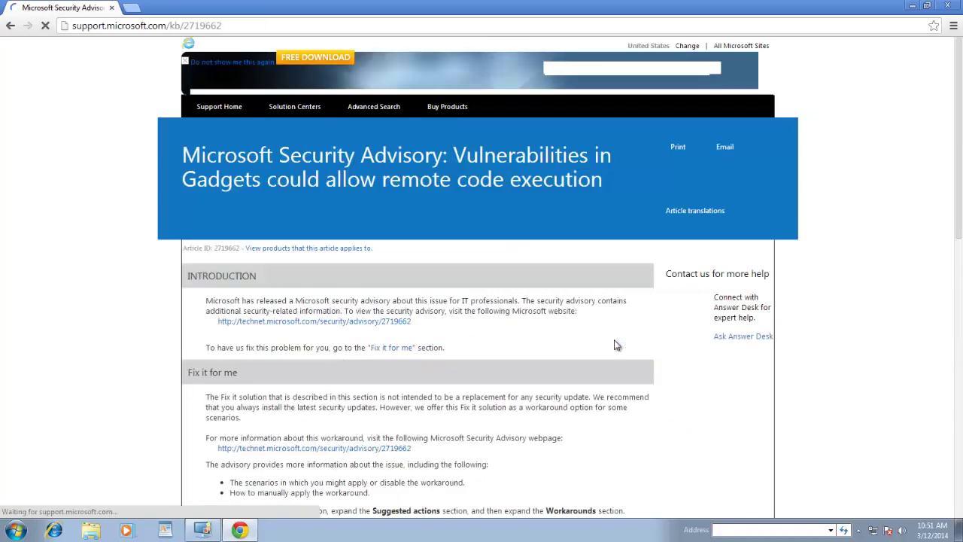
{"action": "scroll", "coordinate": [598, 340], "scroll_direction": "down", "scroll_amount": 1}
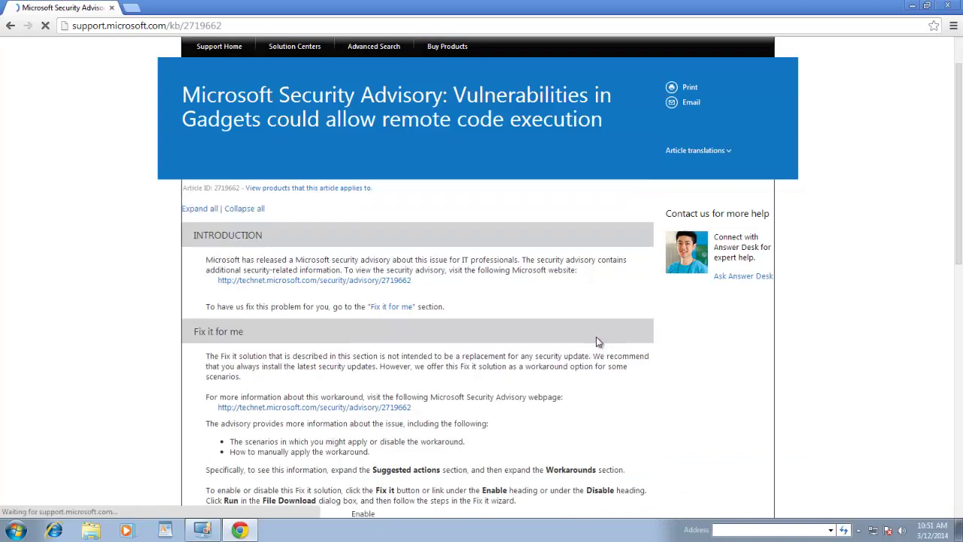
{"action": "scroll", "coordinate": [598, 338], "scroll_direction": "down", "scroll_amount": 1}
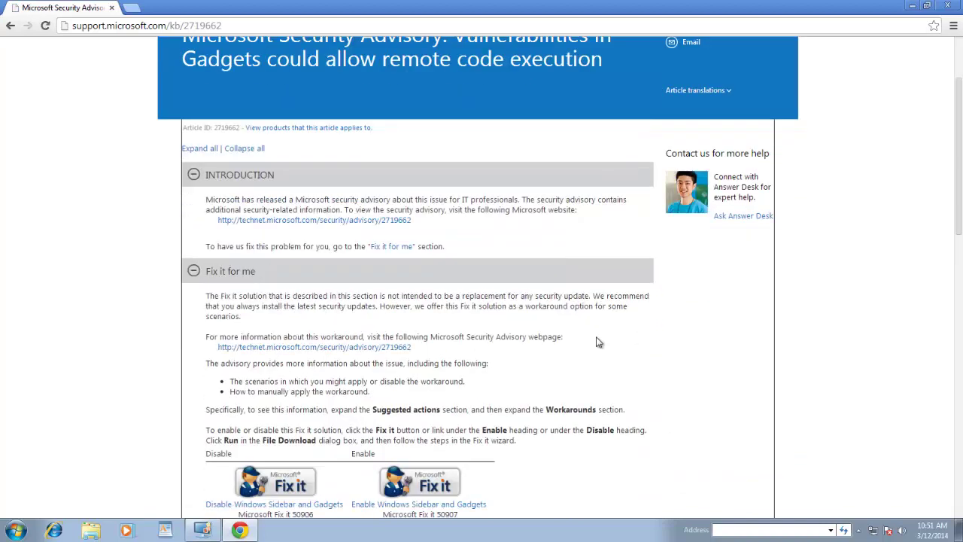
{"action": "scroll", "coordinate": [597, 342], "scroll_direction": "down", "scroll_amount": 1}
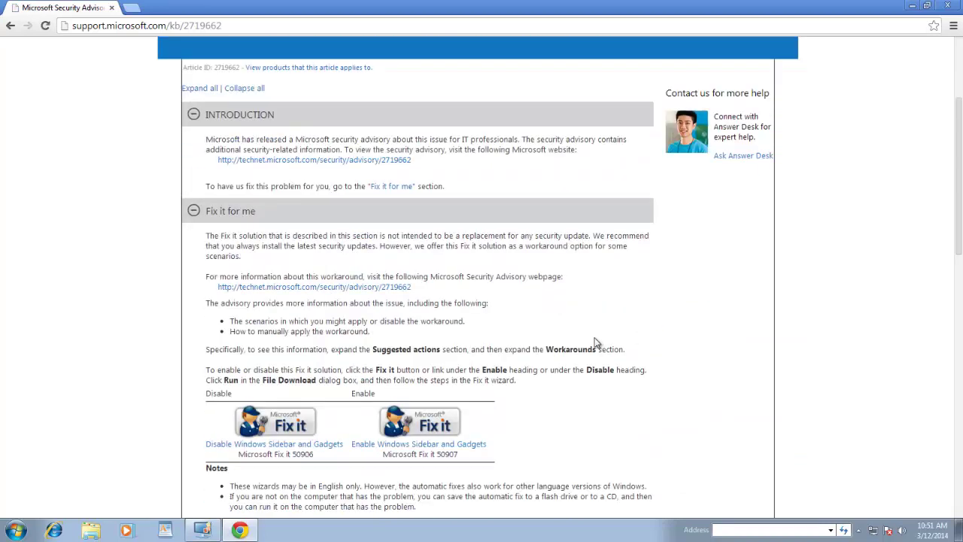